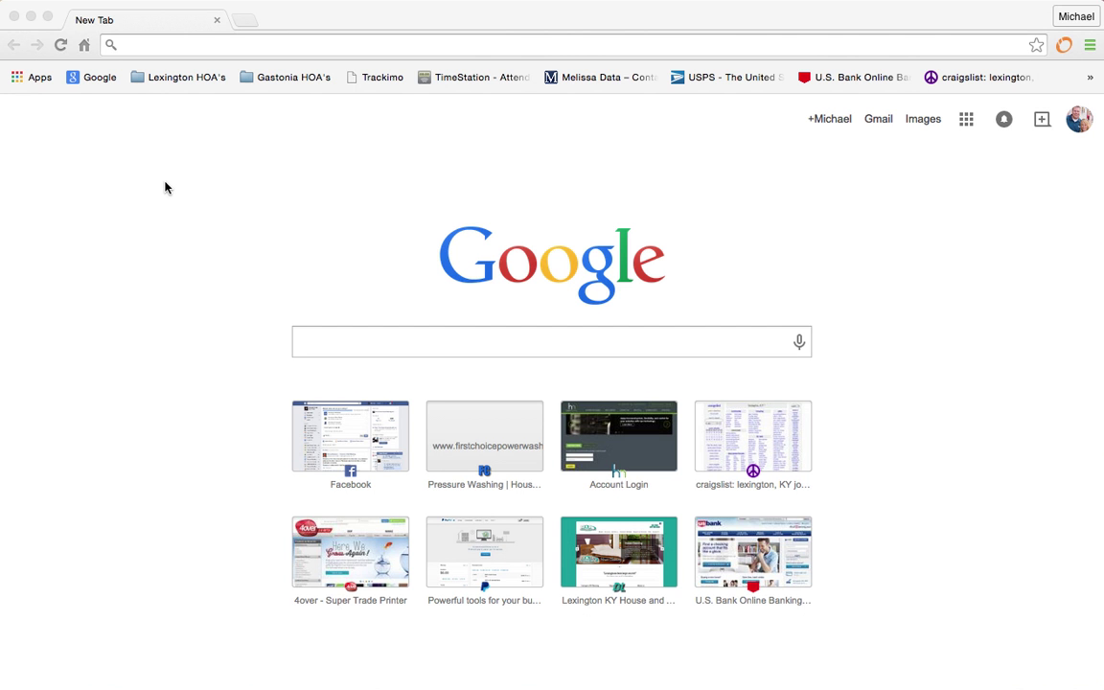
Step: Open Google Maps in Earth imagery and collapse the strip of local photos
left_click(966, 123)
left_click(966, 122)
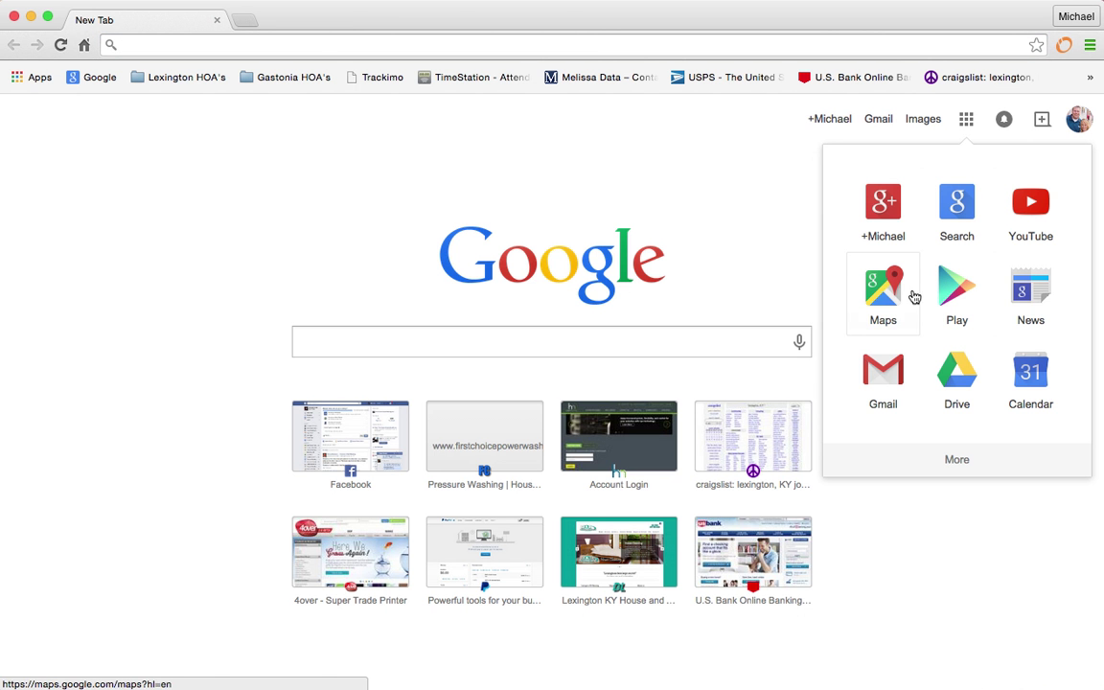
left_click(882, 292)
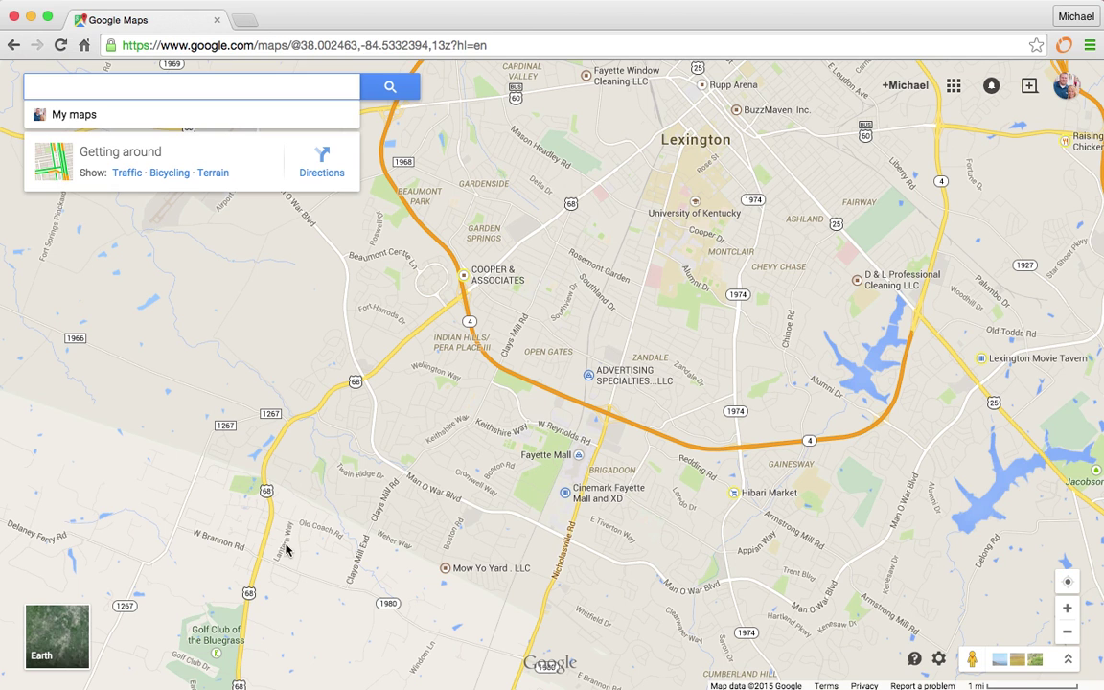
left_click(59, 640)
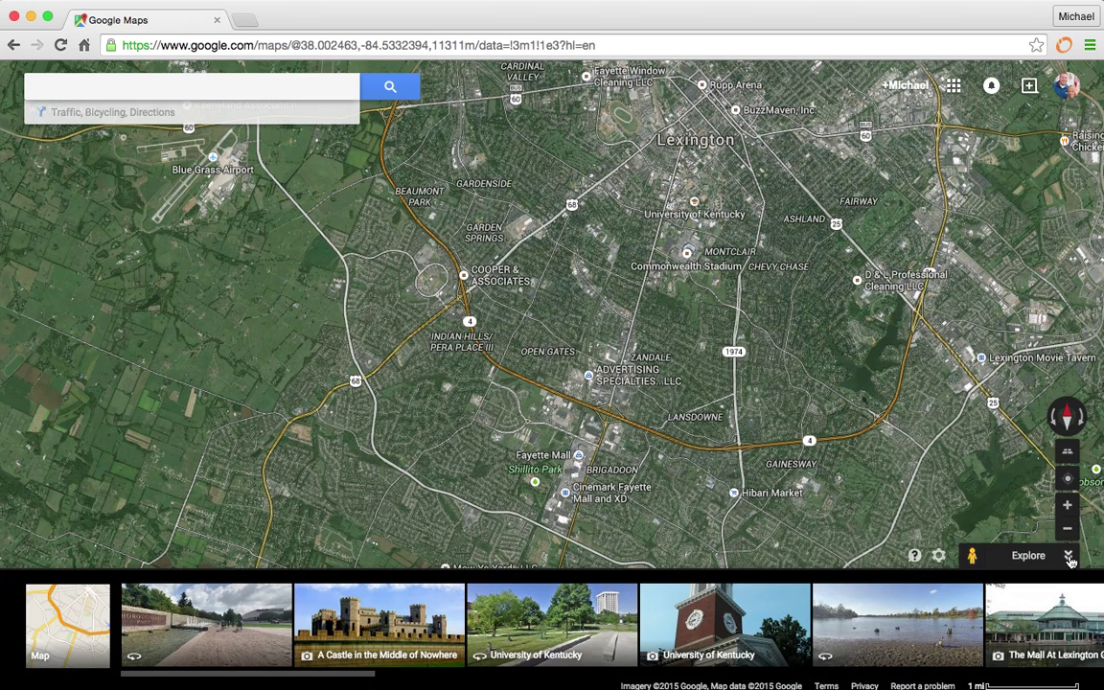
left_click(1070, 558)
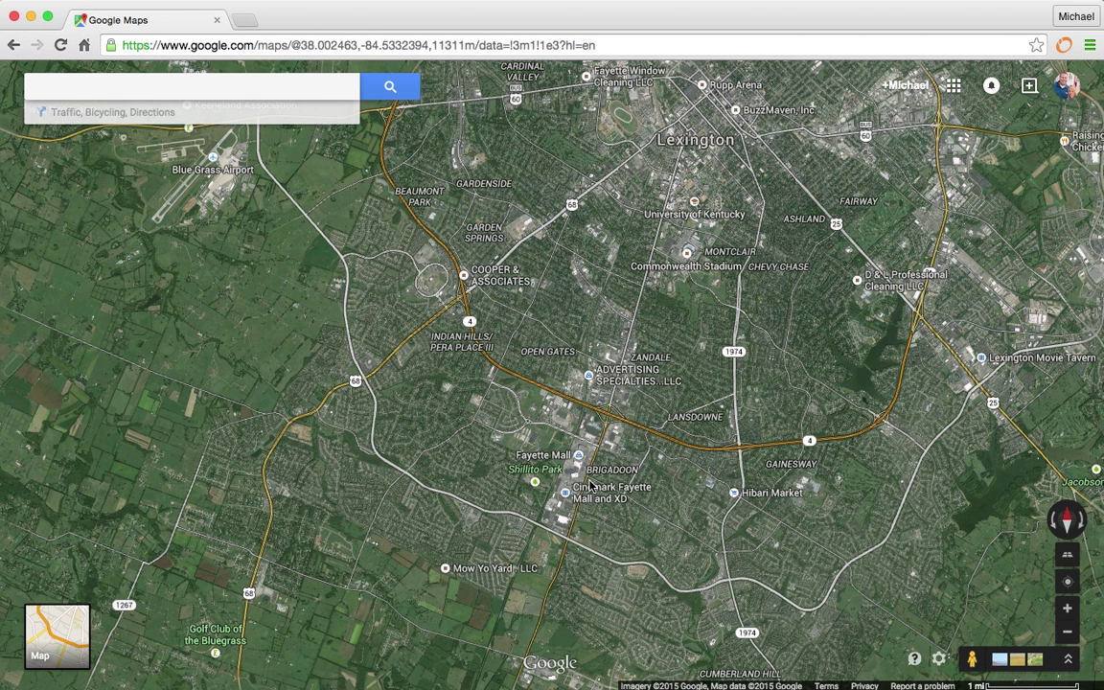
Step: Start a distance measurement at the front corner of Moe's Southwest Grill and trace the outer edge of its concrete frontage
left_click(266, 93)
scroll(566, 506, "up", 2)
mouse_move(566, 506)
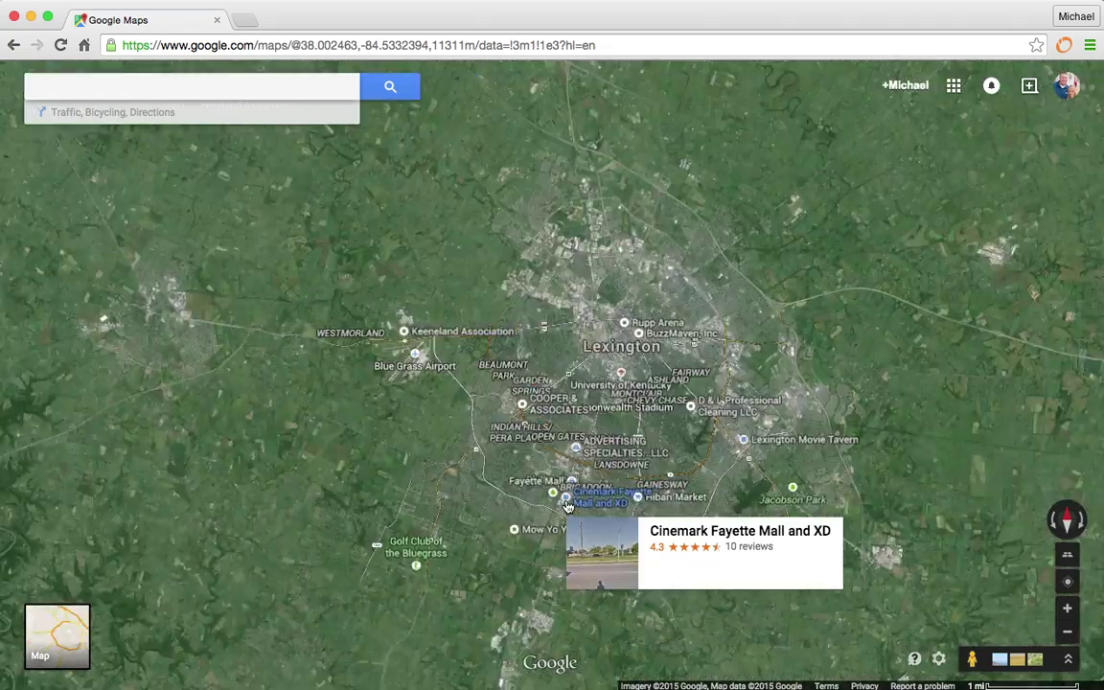
scroll(566, 506, "up", 5)
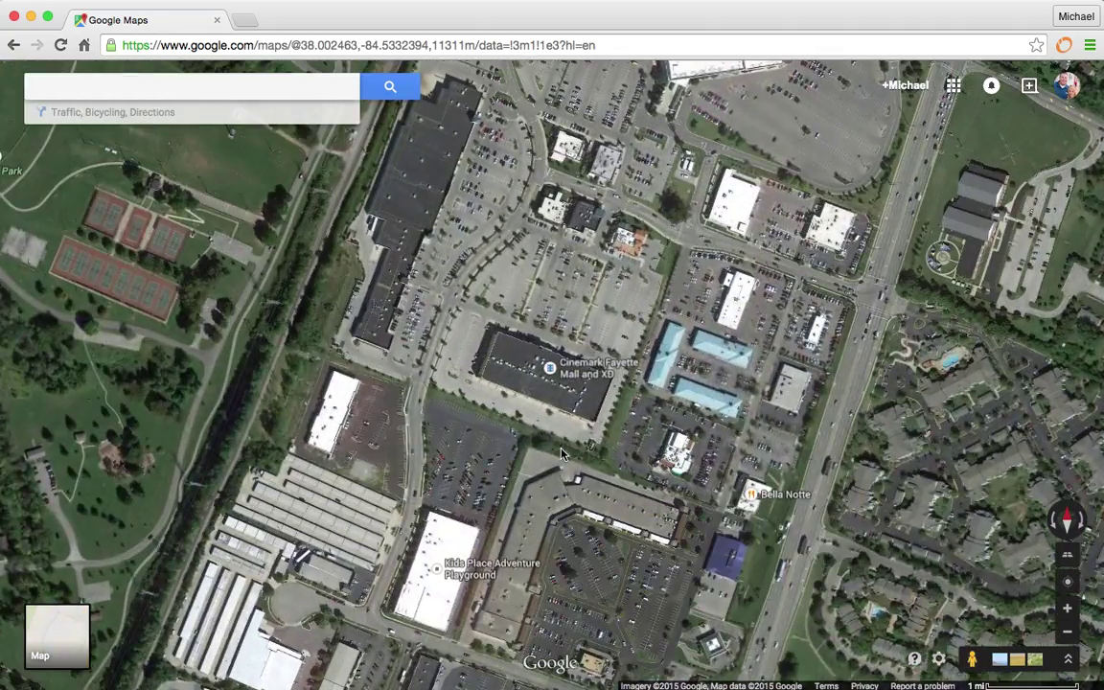
left_click_drag(575, 275, 568, 350)
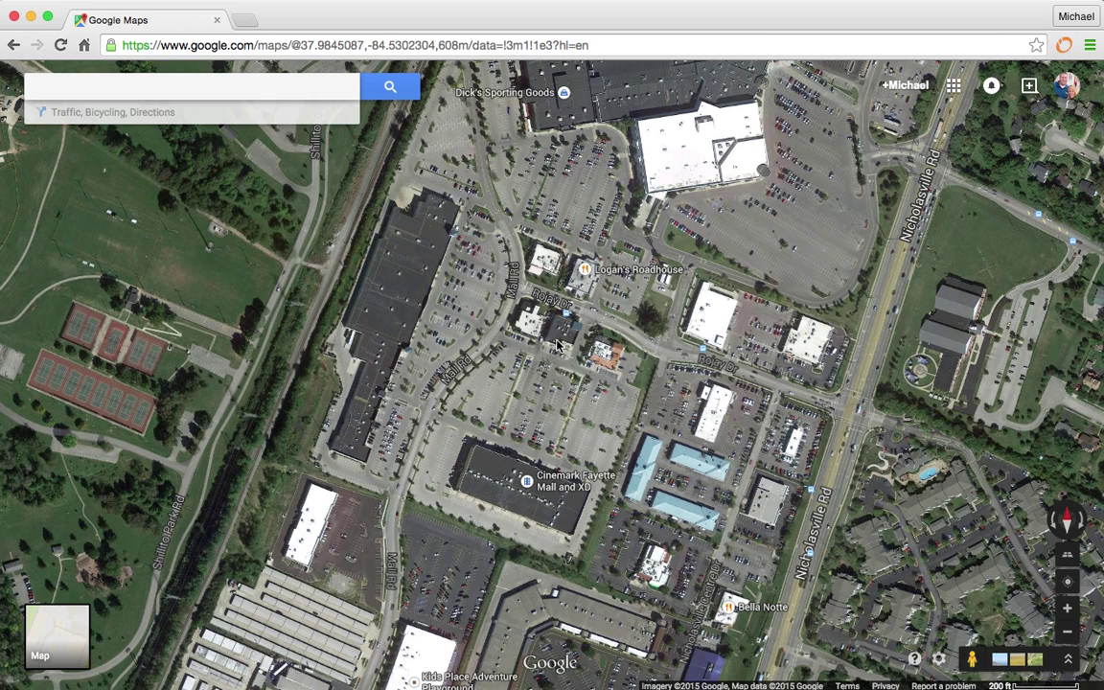
scroll(556, 345, "up", 4)
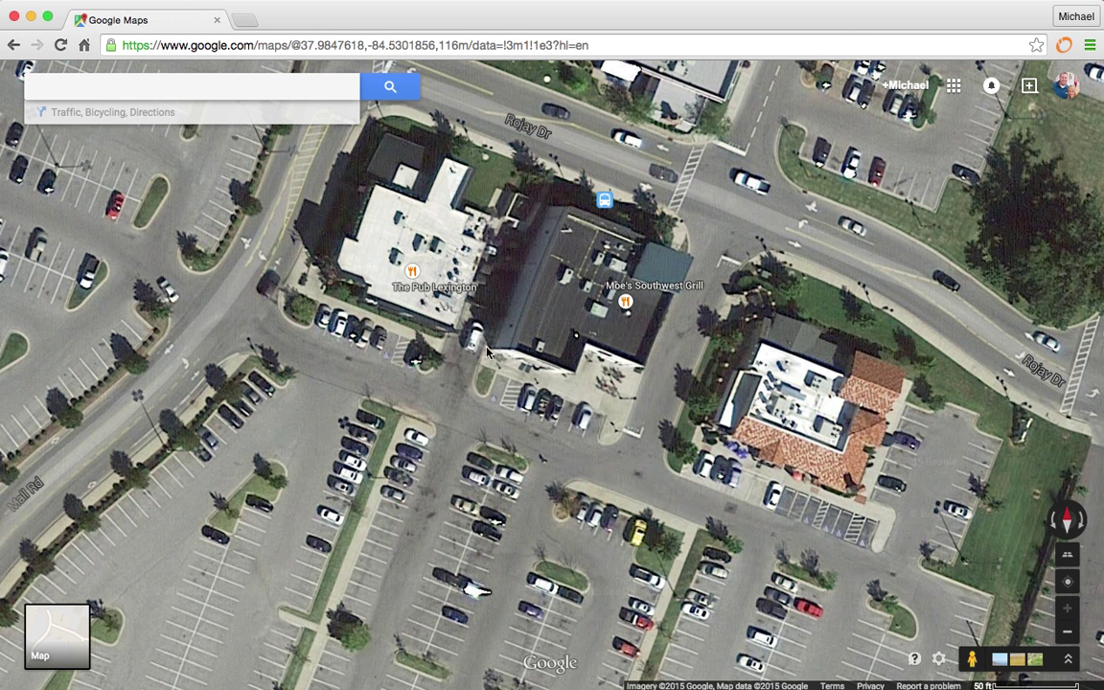
right_click(487, 353)
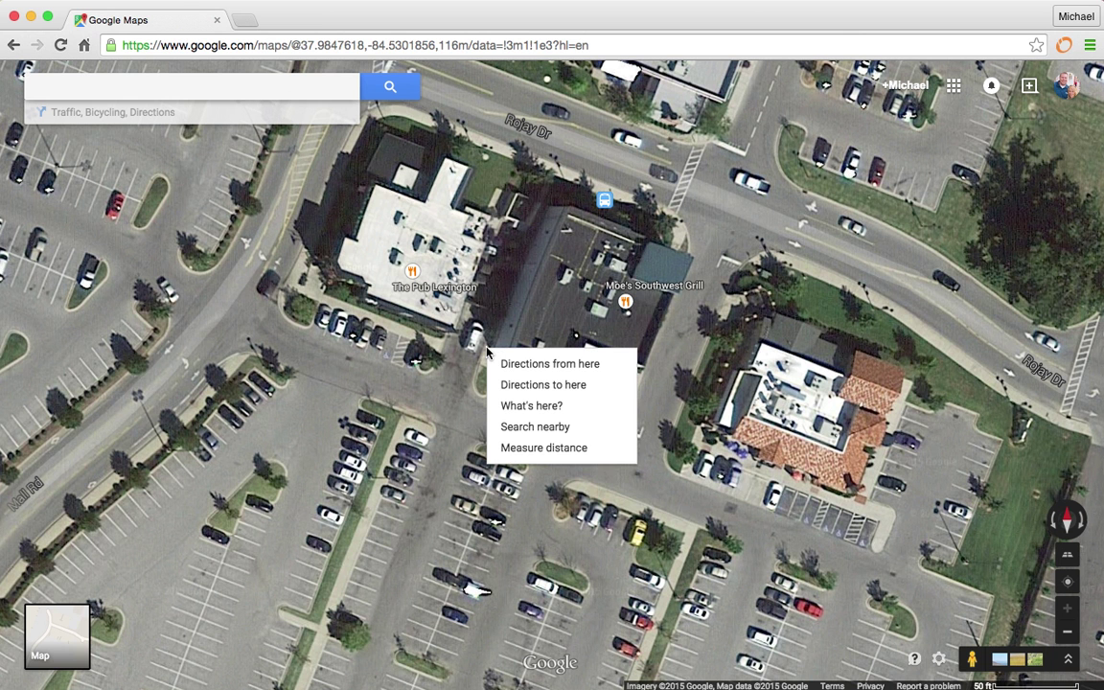
left_click(534, 449)
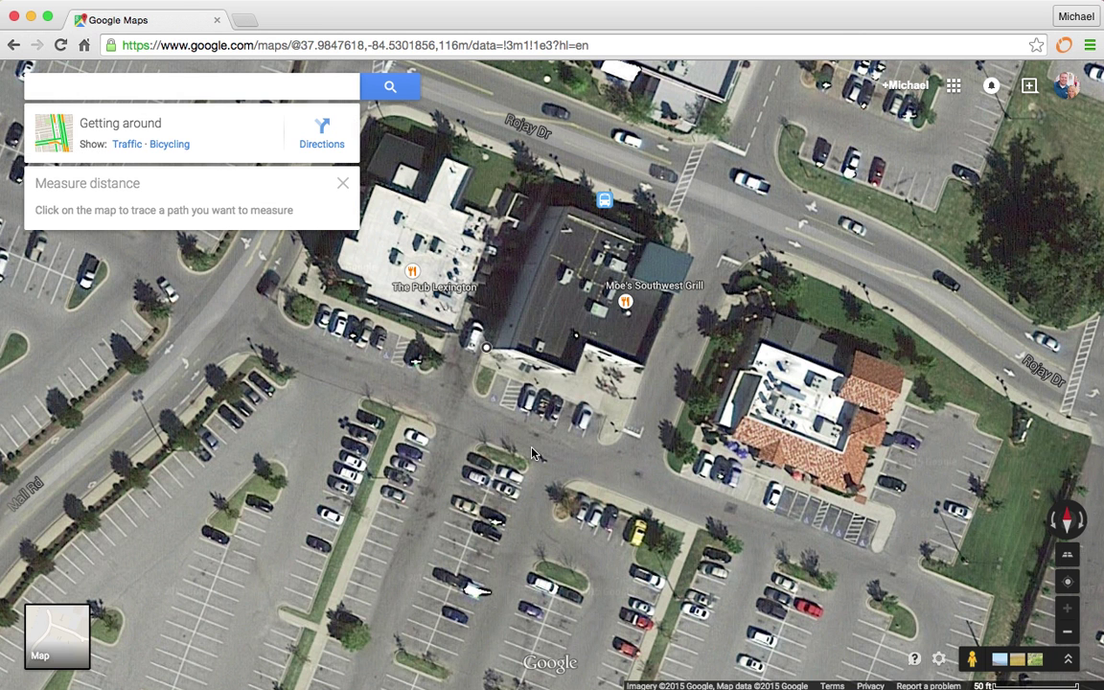
left_click(481, 365)
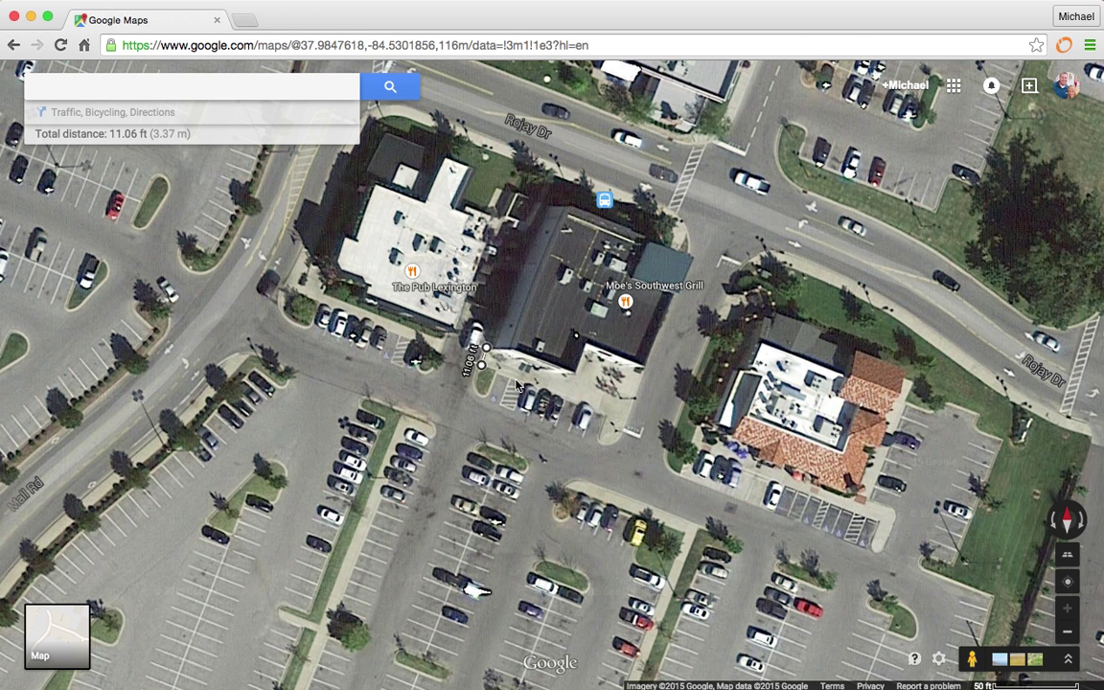
left_click(606, 418)
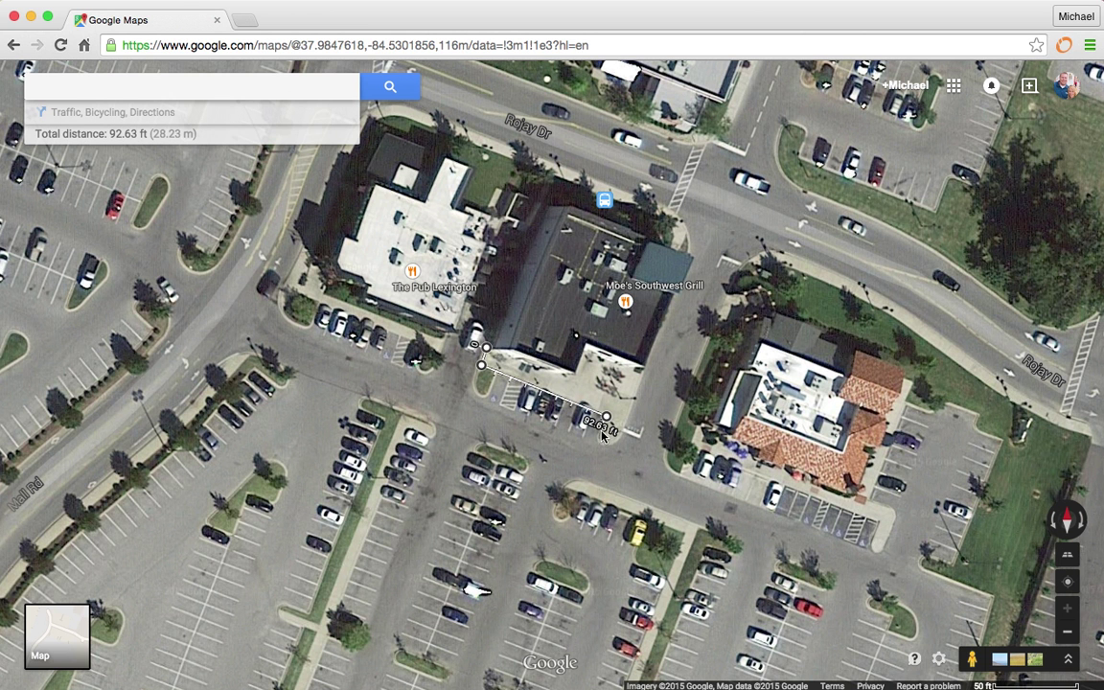
left_click(599, 436)
left_click(613, 447)
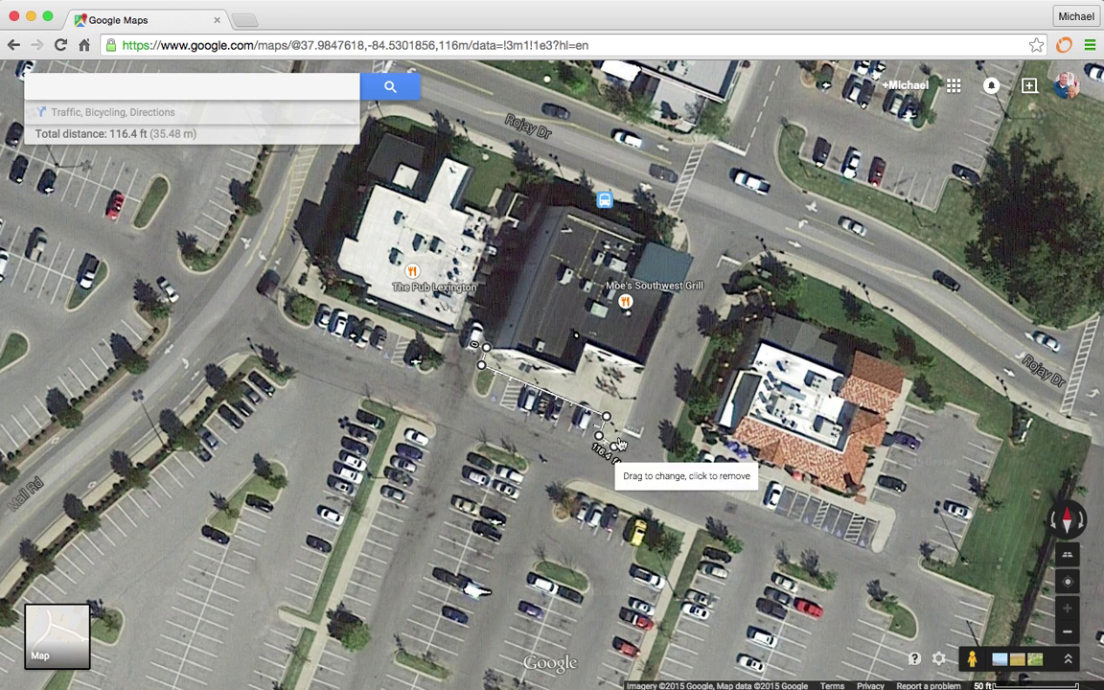
left_click(642, 373)
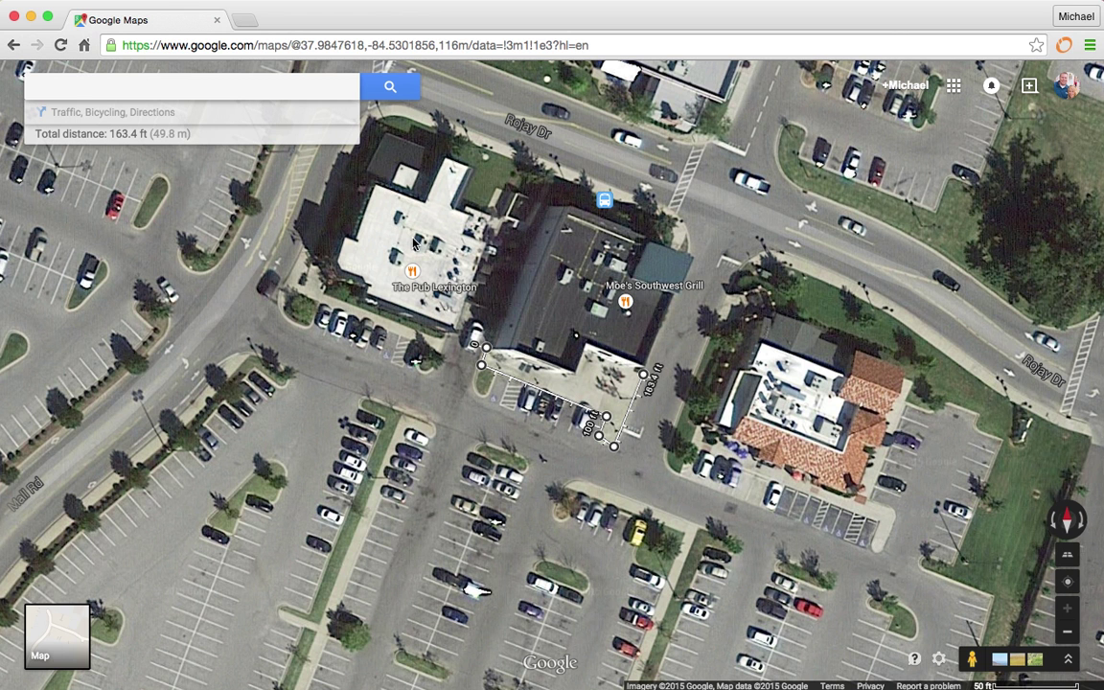
Step: Continue the measurement along the building front of Moe's Southwest Grill and close the outline at its starting point
left_click(577, 342)
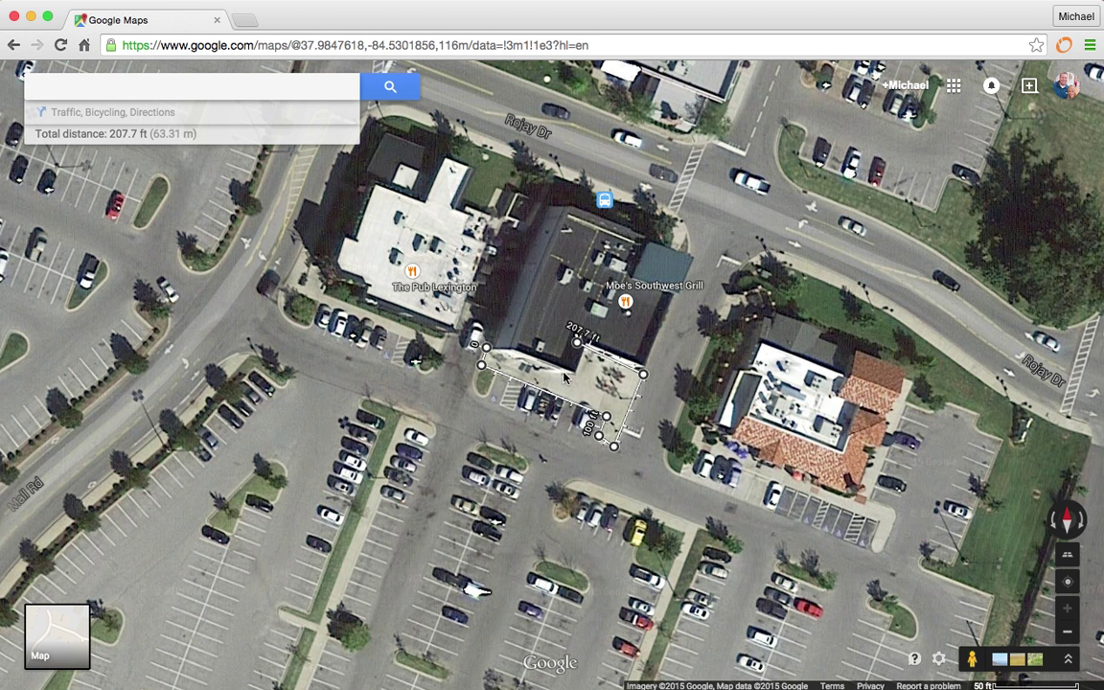
left_click(561, 380)
left_click_drag(560, 380, 566, 381)
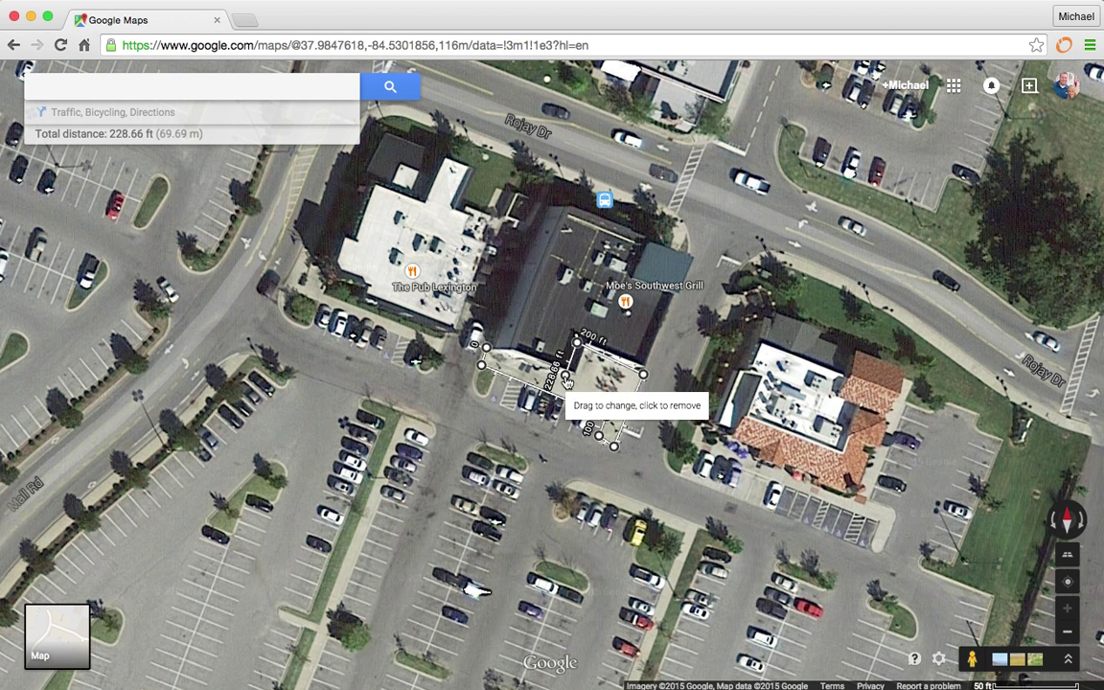
left_click(487, 353)
Step: Highlight the total area in square feet for the traced frontage and clear the measurement
mouse_move(199, 136)
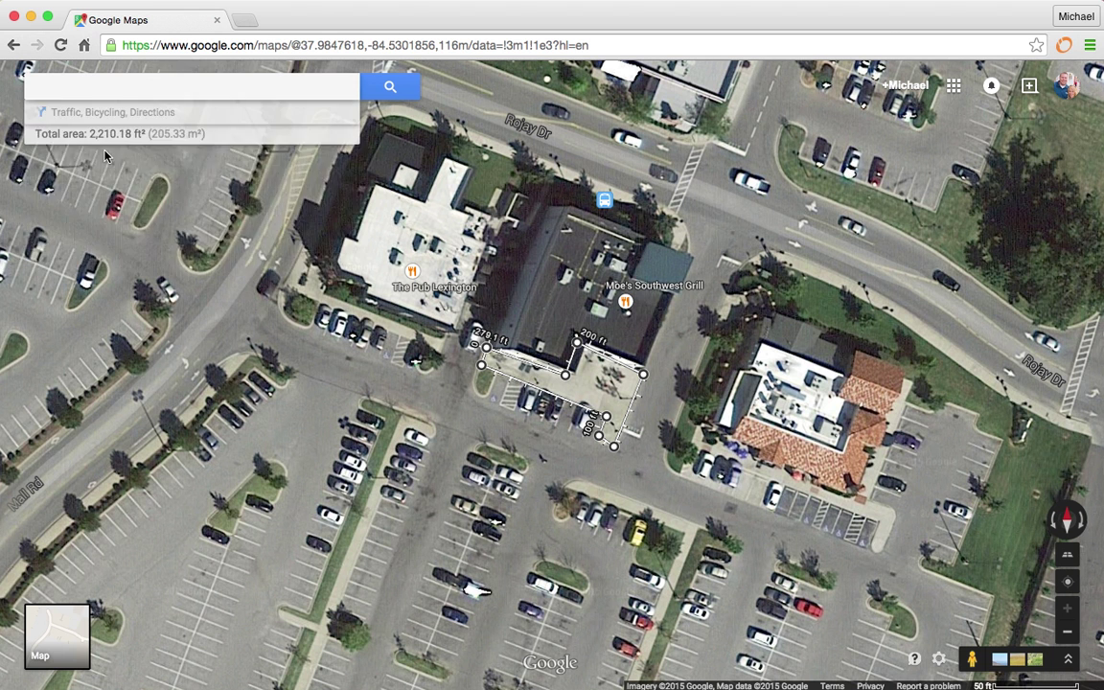
mouse_move(83, 158)
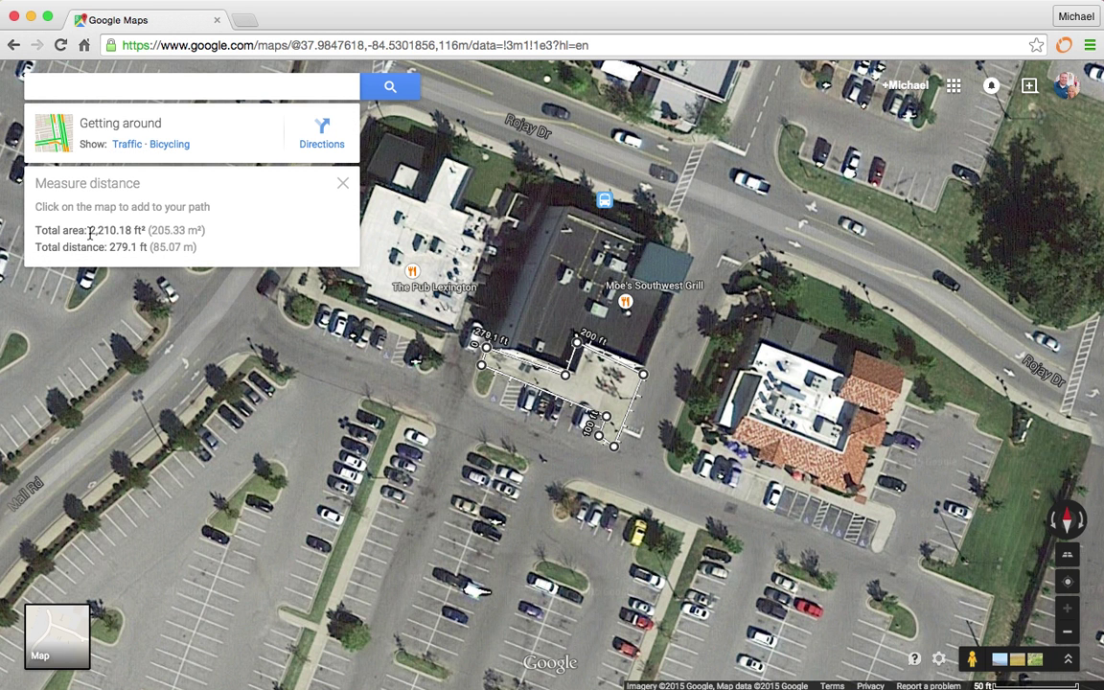
left_click_drag(89, 233, 142, 232)
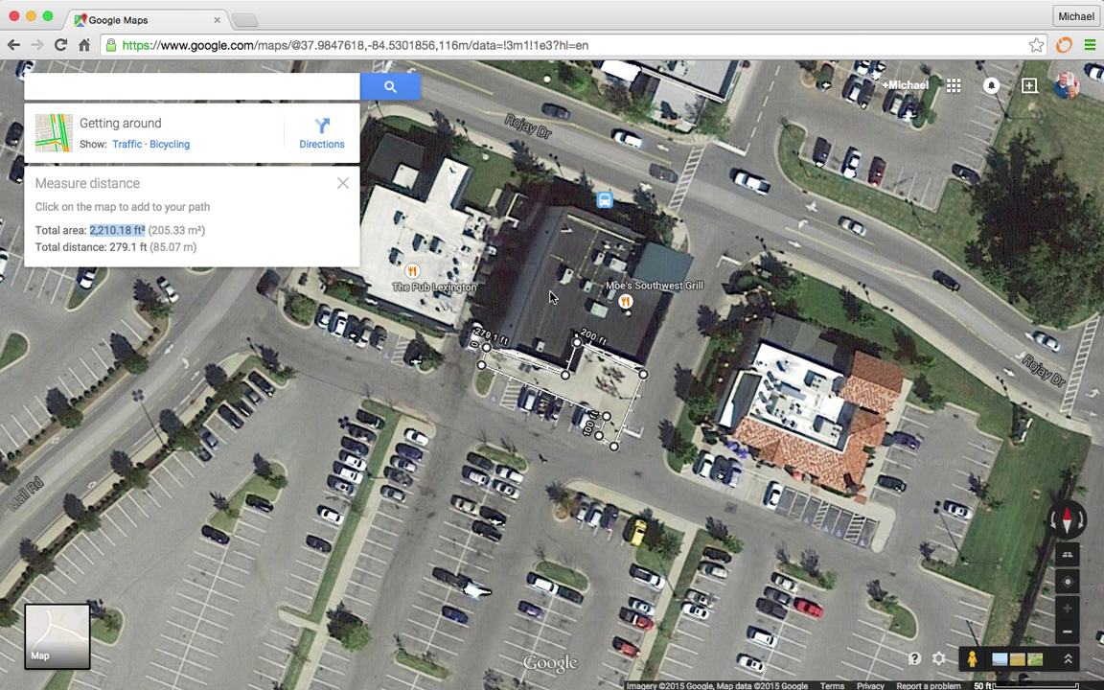
left_click(343, 185)
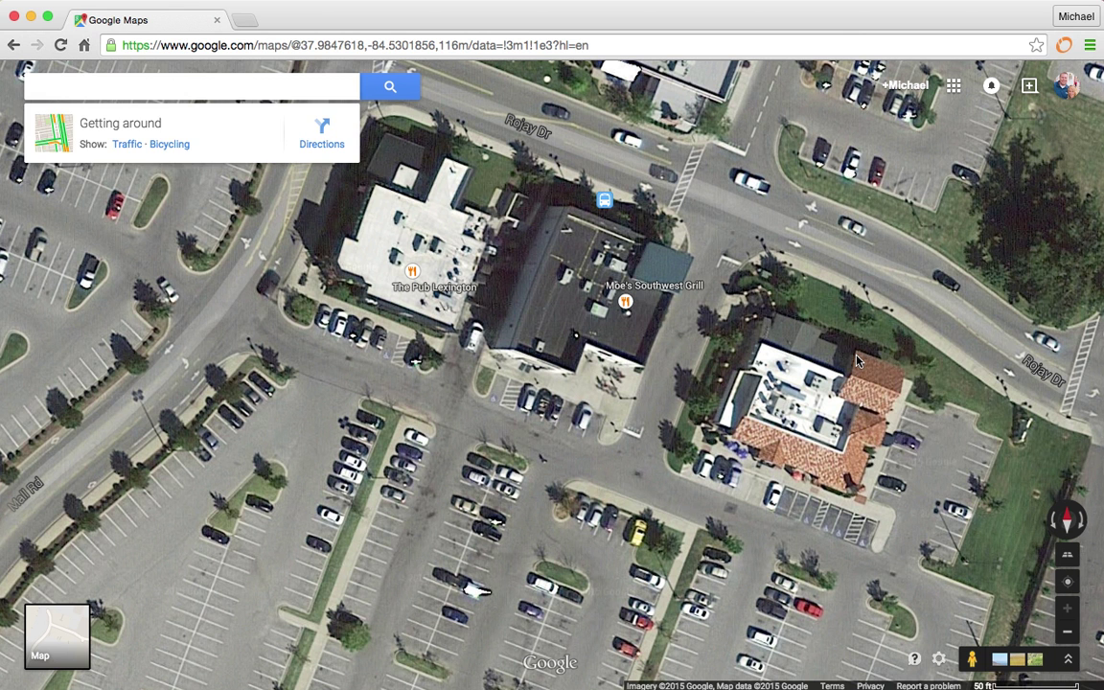
Step: Measure the area of the small rectangular red-tiled roof section on the building east of Moe's Southwest Grill
right_click(858, 359)
left_click(872, 454)
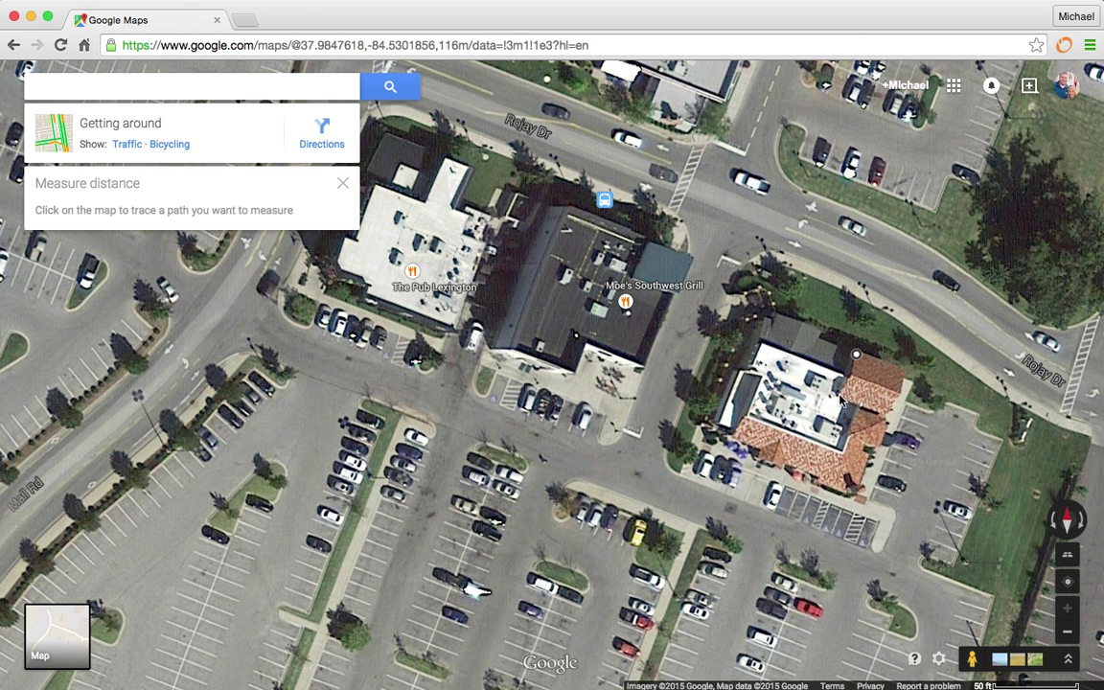
left_click(838, 397)
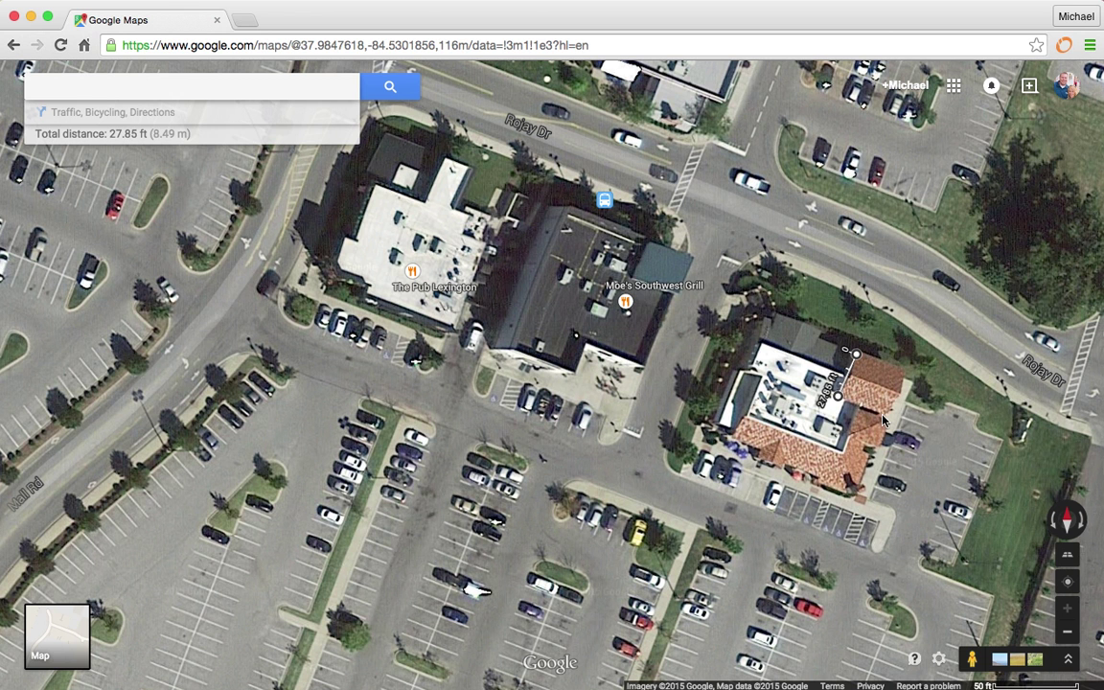
left_click(884, 414)
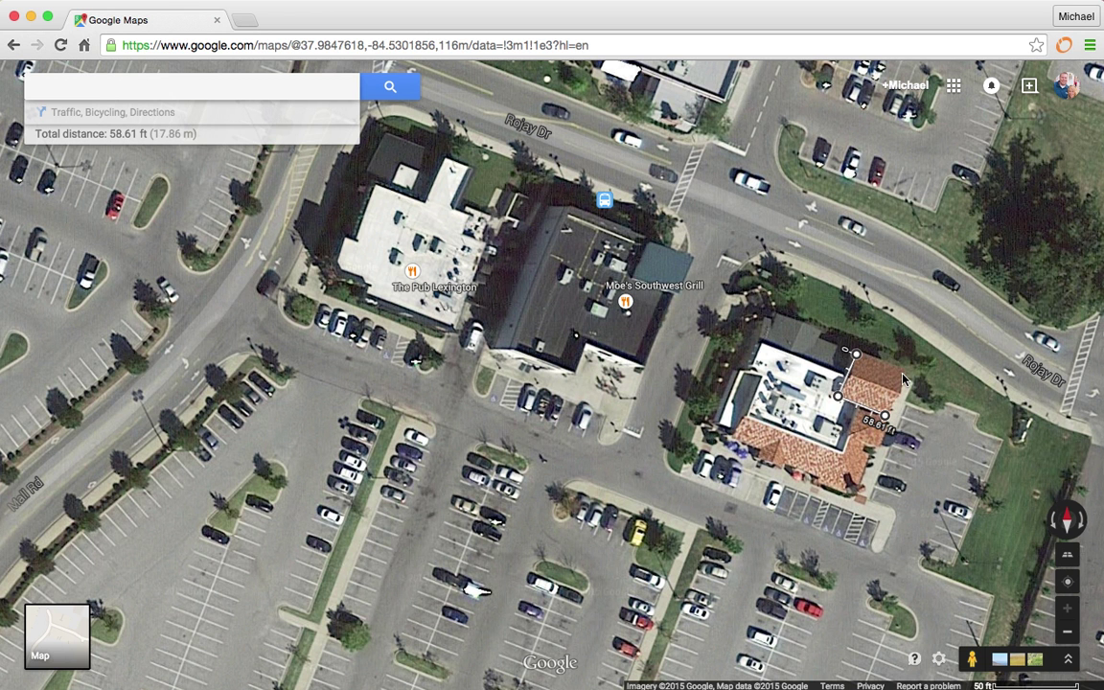
left_click(904, 375)
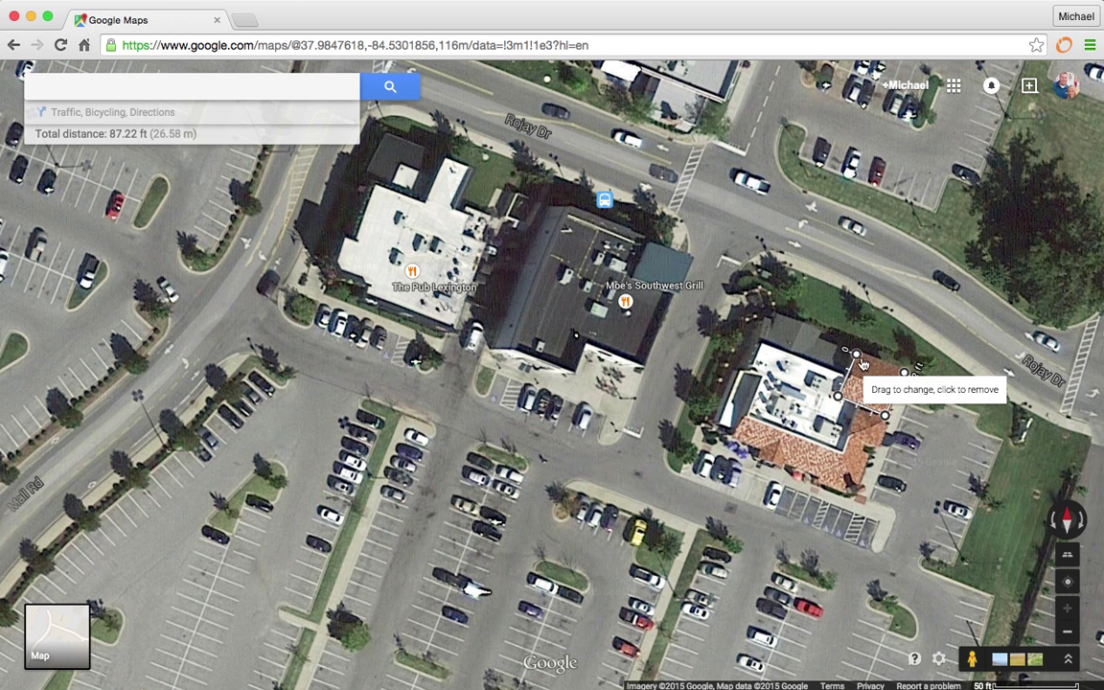
left_click(857, 355)
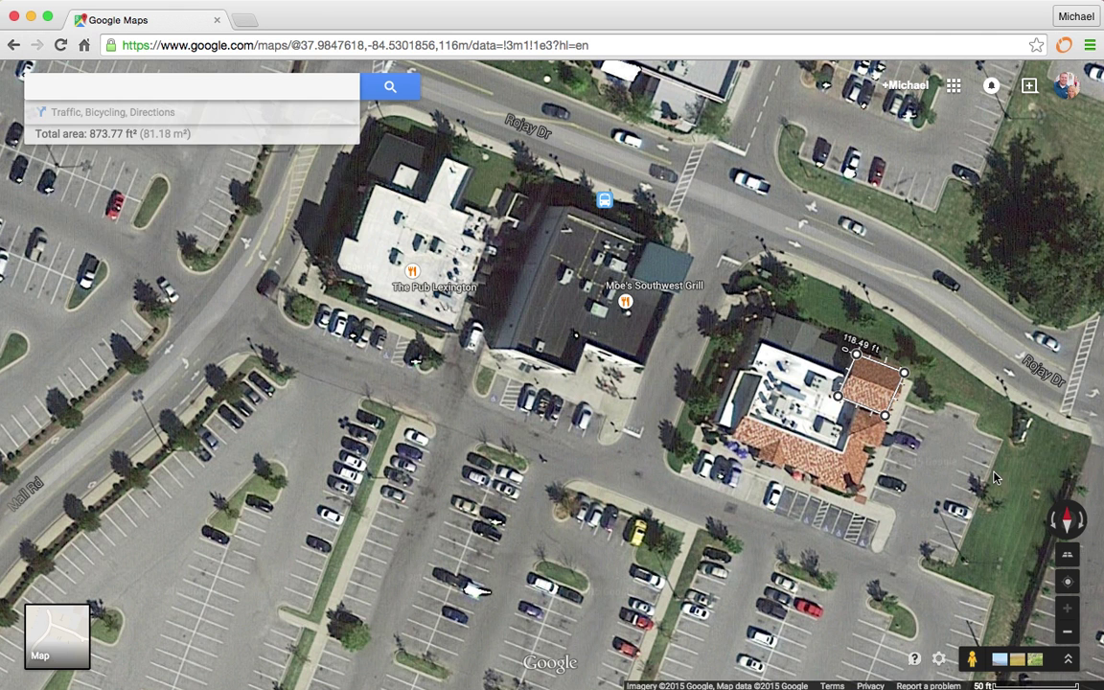
mouse_move(120, 205)
mouse_move(177, 109)
Step: Take a screenshot of the map region around the outlined red-tiled roof section and clear the measurement
left_click_drag(766, 296, 1006, 481)
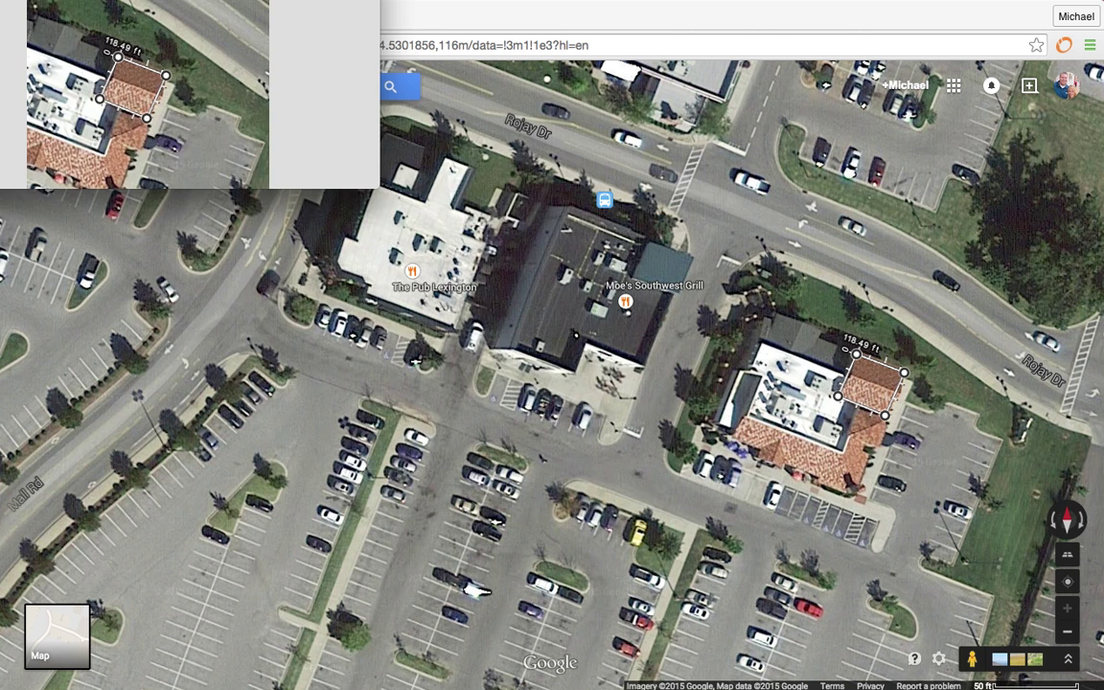
left_click_drag(174, 51, 425, 273)
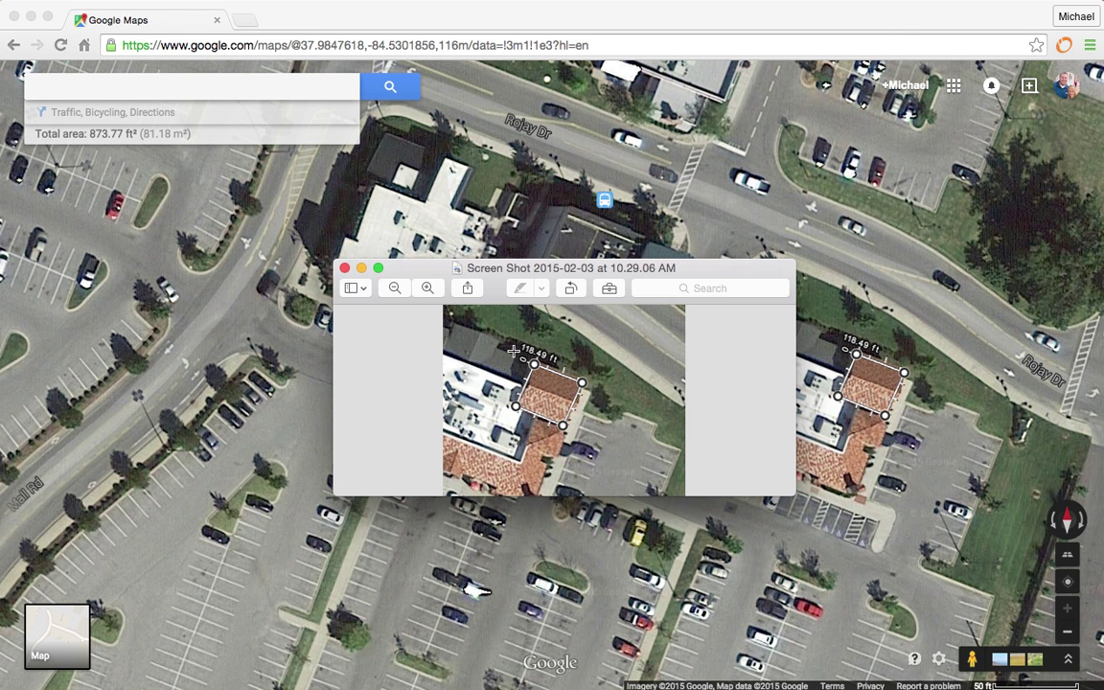
left_click(344, 271)
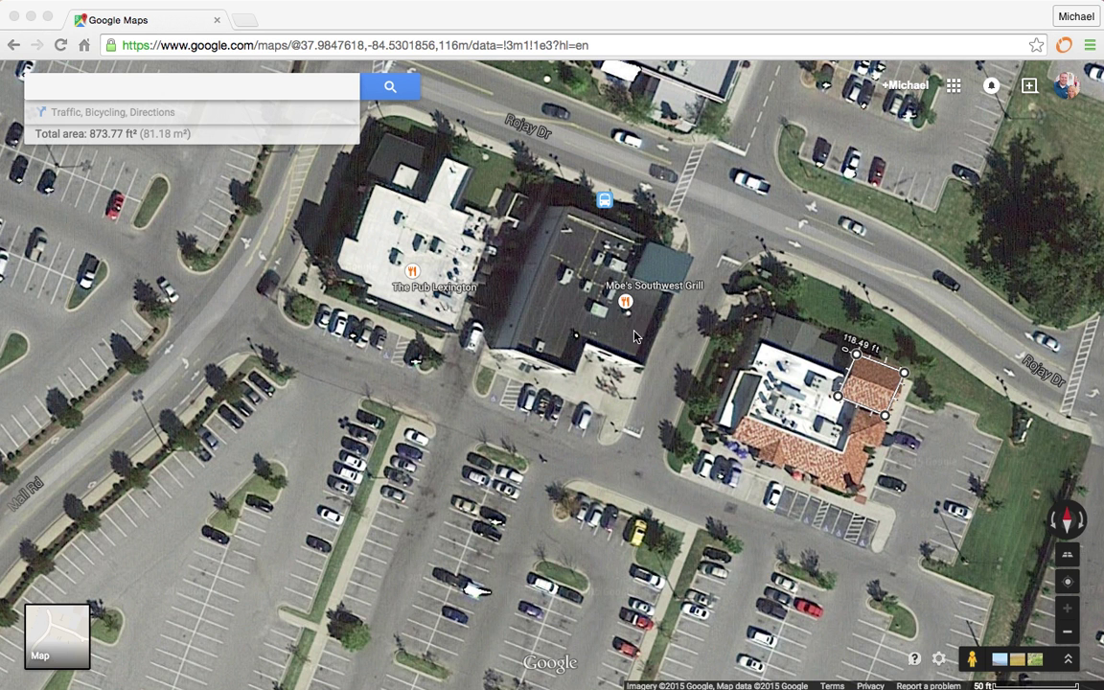
mouse_move(242, 144)
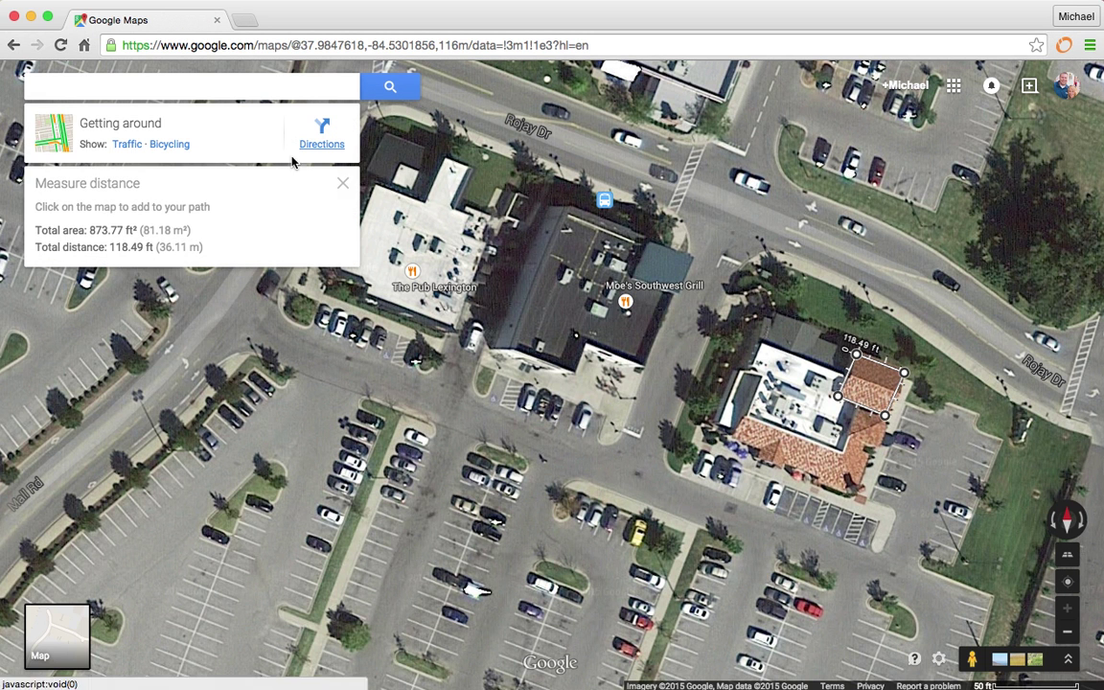
left_click(342, 185)
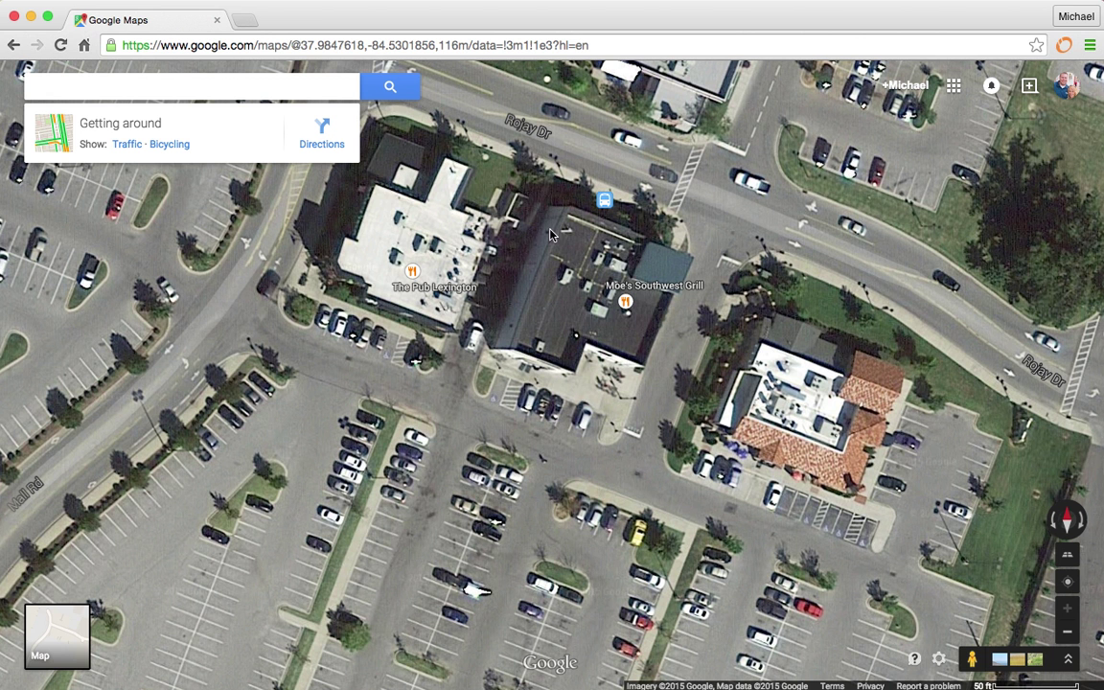
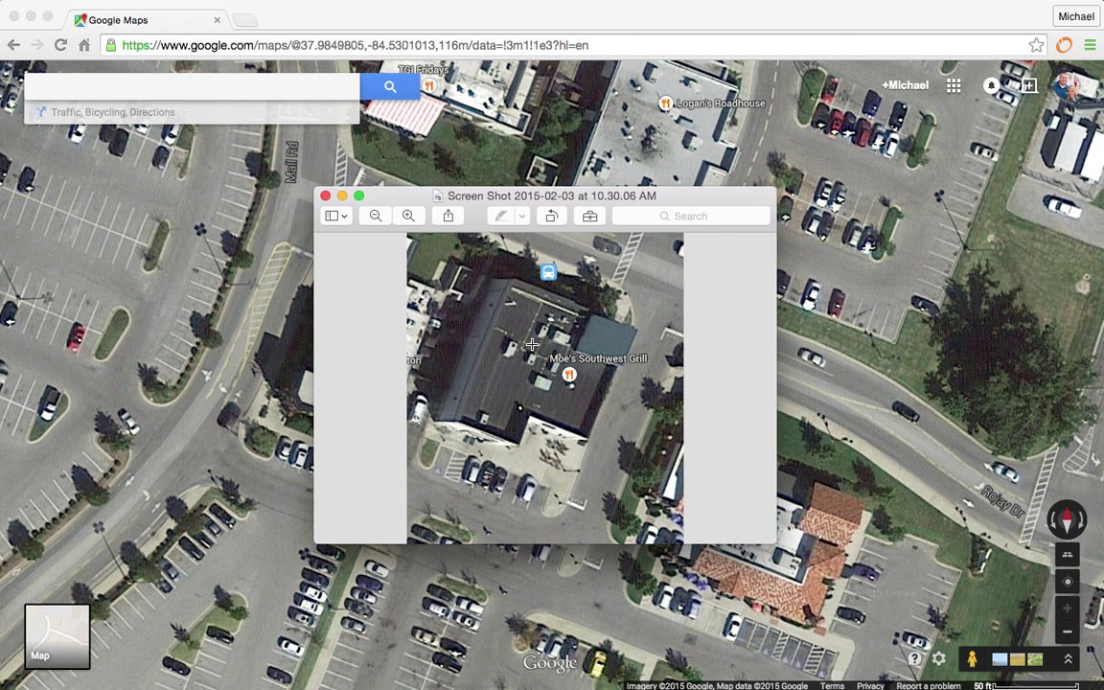
Step: Close the screenshot preview showing Moe's Southwest Grill
left_click(326, 197)
left_click(326, 197)
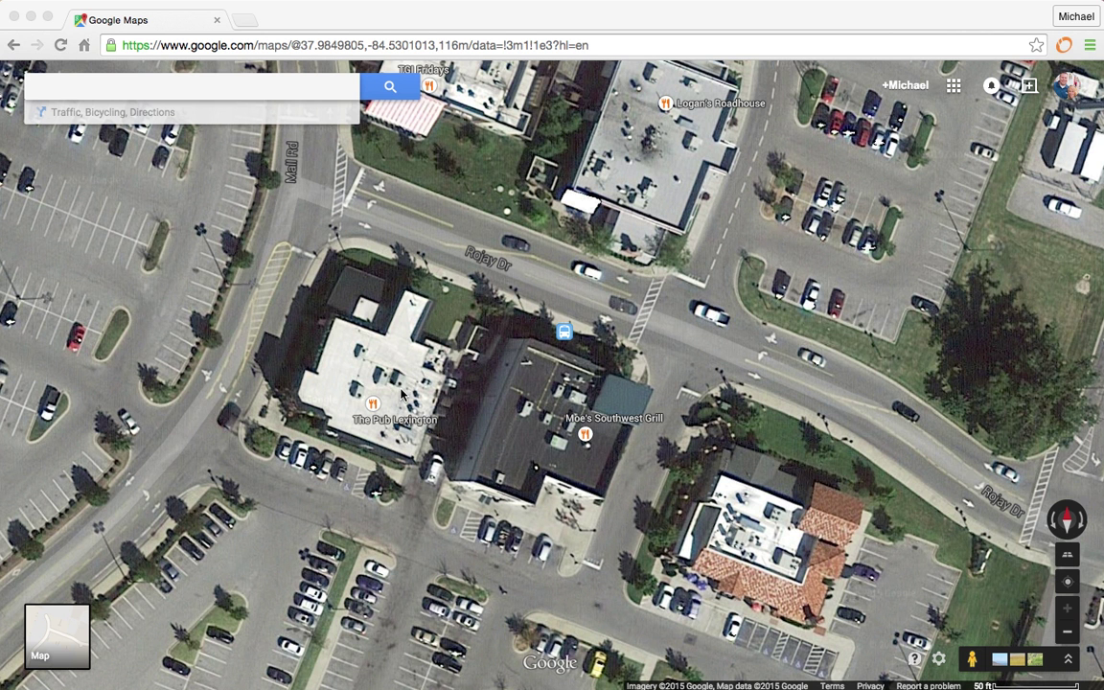